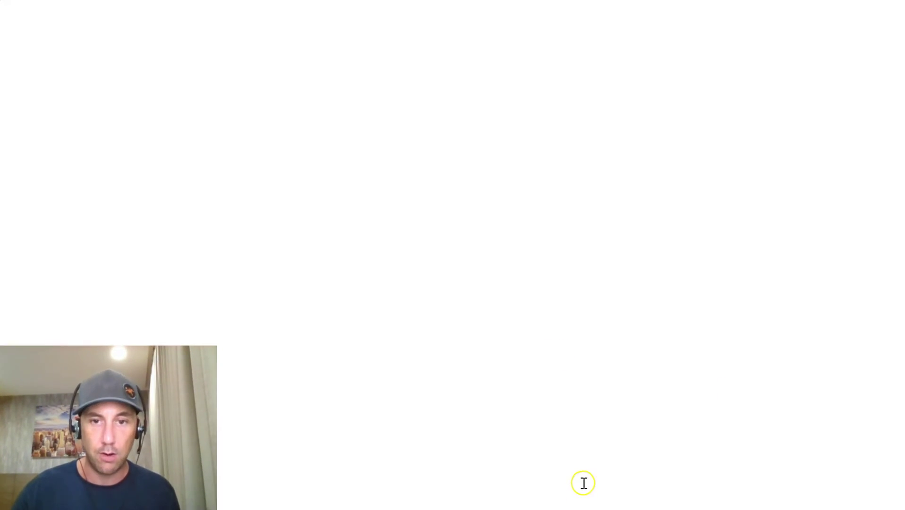
# Restore the Chrome window with the Facebook News Feed and open the Lifestyle Design page
pyautogui.click(599, 453)
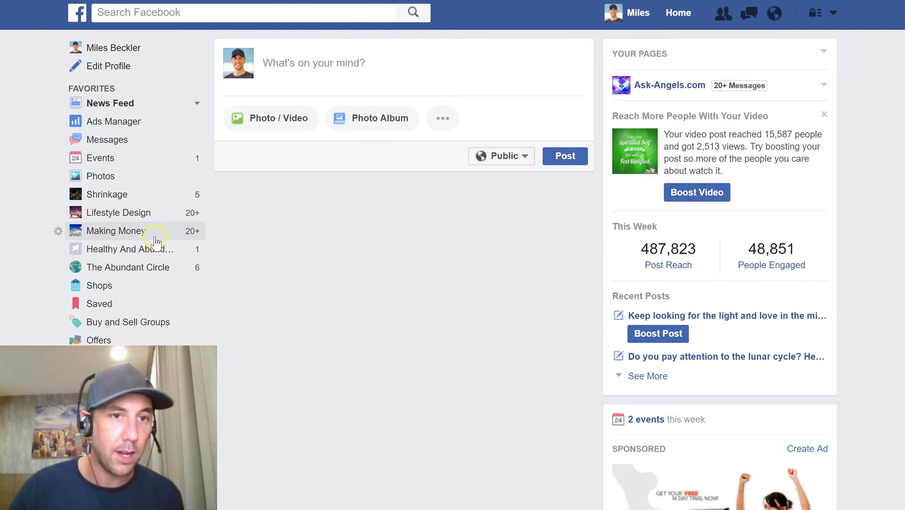
pyautogui.click(142, 213)
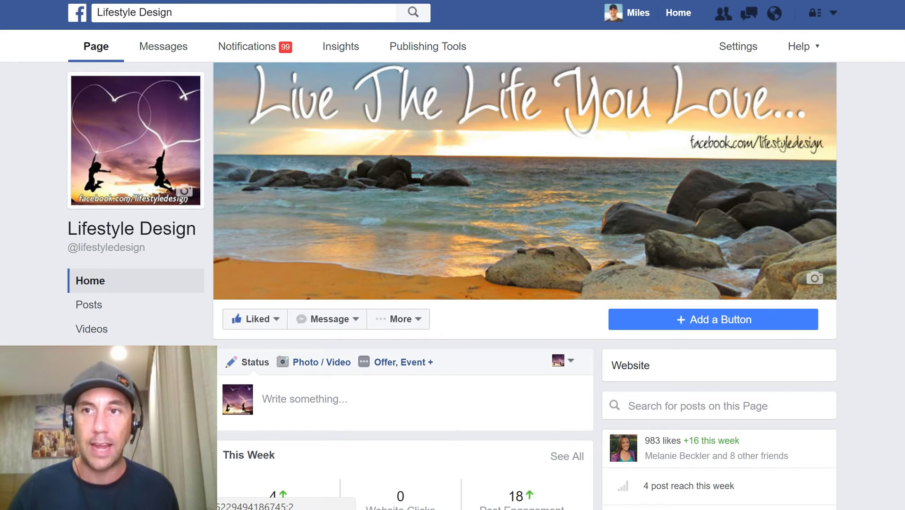
# Browse the Lifestyle Design posts, reaching 164 and 151 people, and their boost options
pyautogui.scroll(-5, 524, 283)
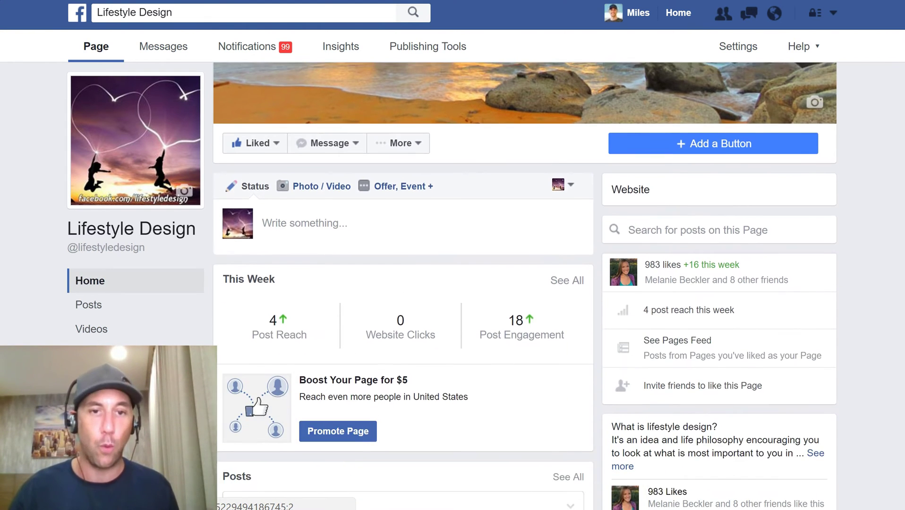
pyautogui.scroll(-1, 495, 283)
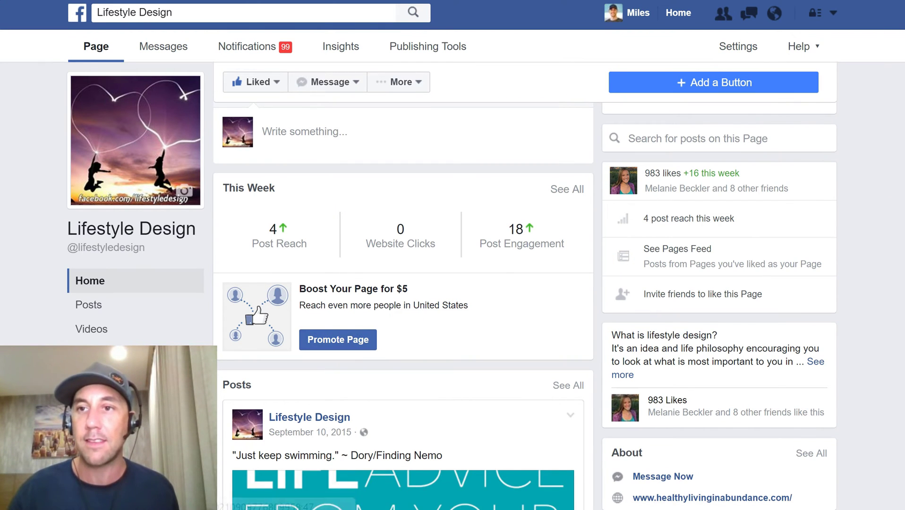
pyautogui.scroll(-3, 524, 307)
pyautogui.scroll(-4, 857, 288)
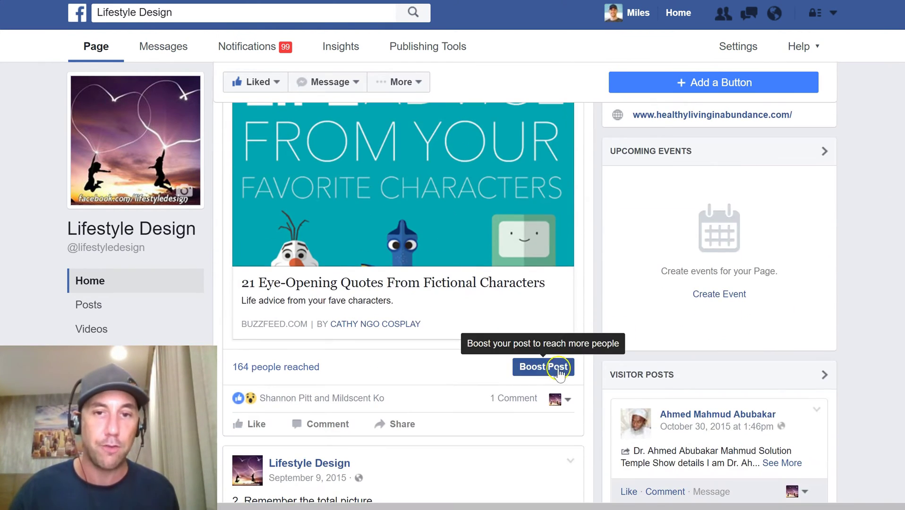
pyautogui.scroll(-5, 853, 317)
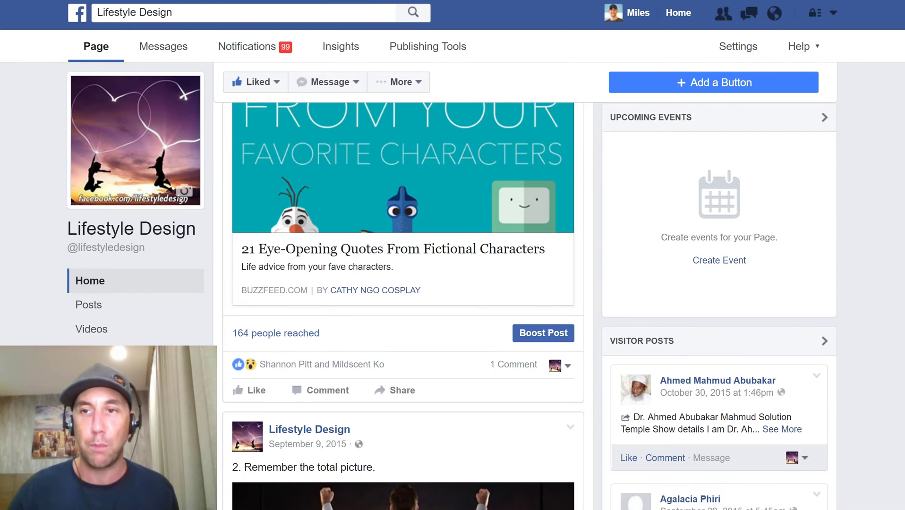
pyautogui.scroll(-3, 812, 336)
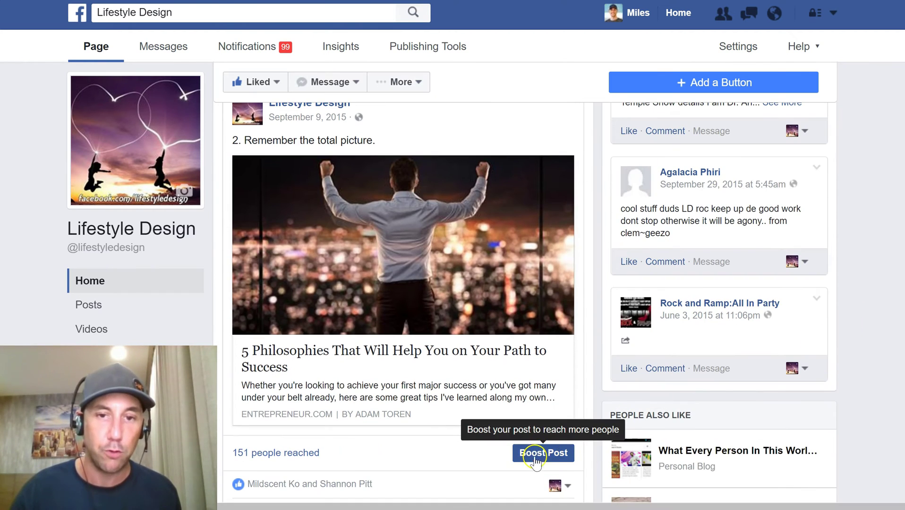
pyautogui.scroll(-7, 876, 340)
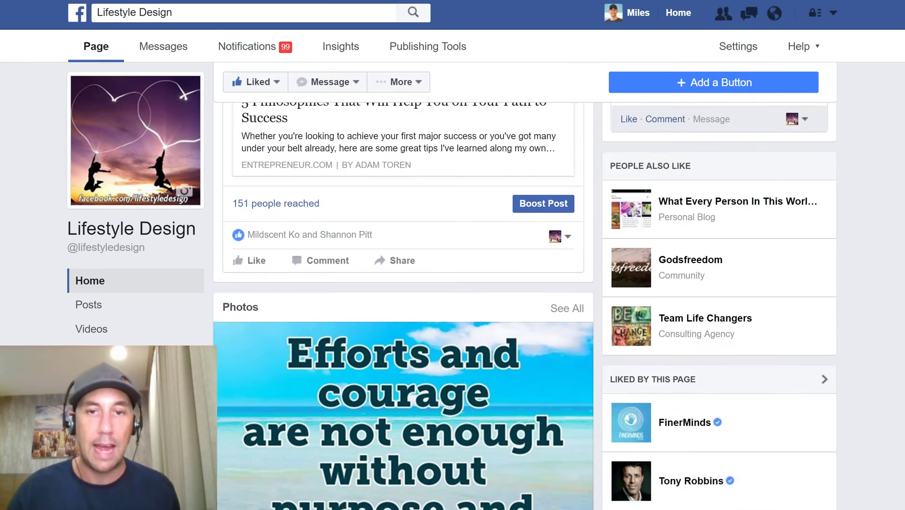
pyautogui.scroll(-3, 525, 306)
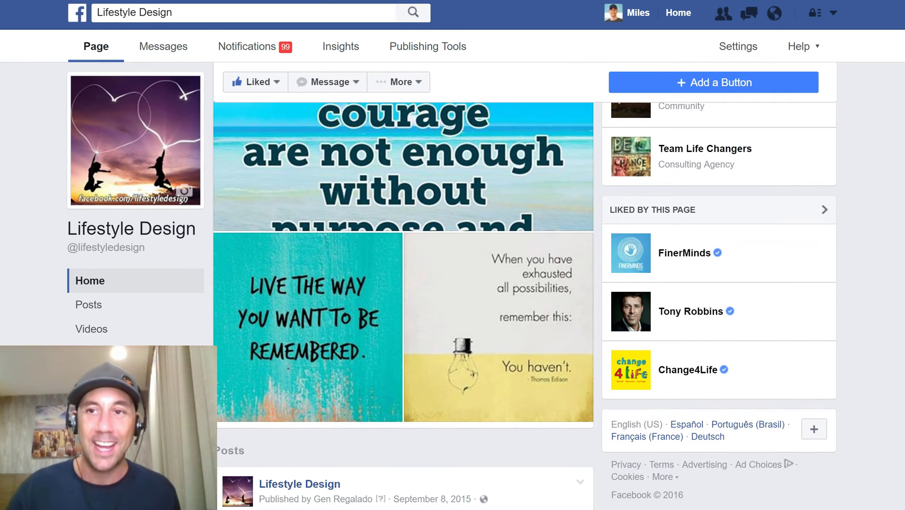
pyautogui.scroll(-10, 593, 399)
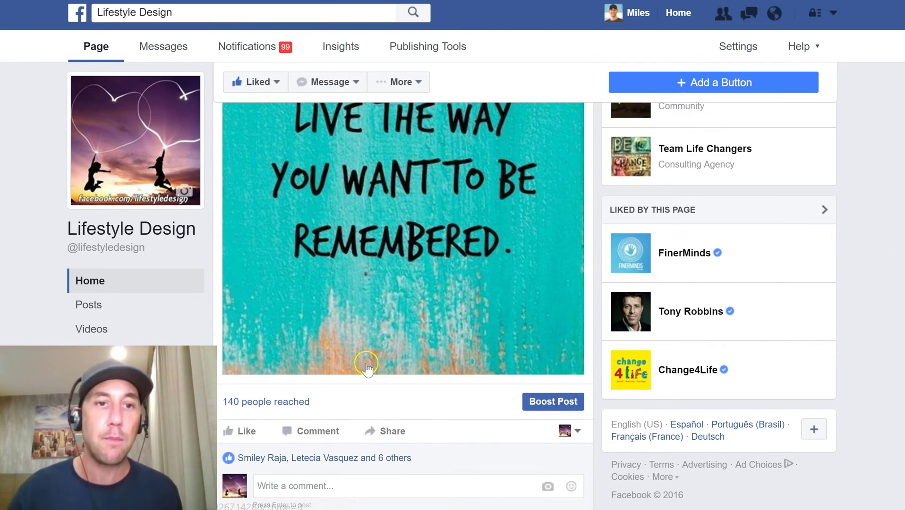
pyautogui.click(184, 313)
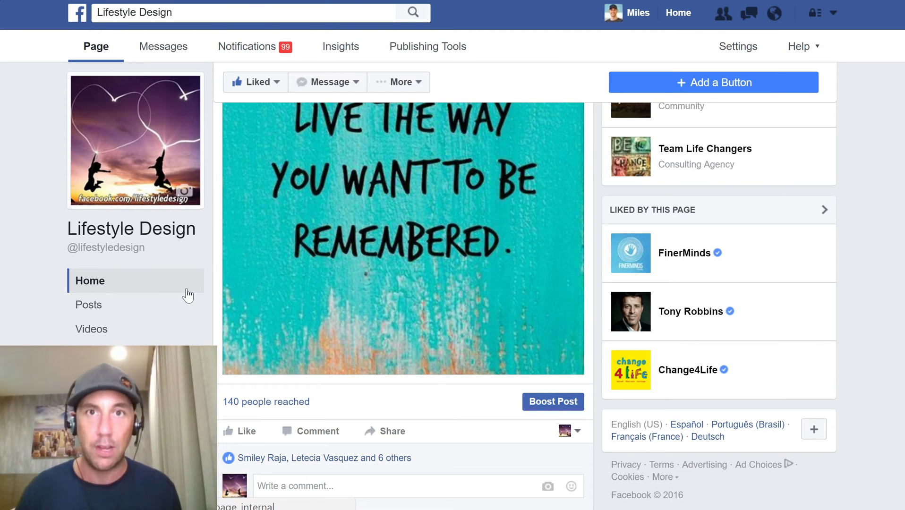
pyautogui.click(547, 407)
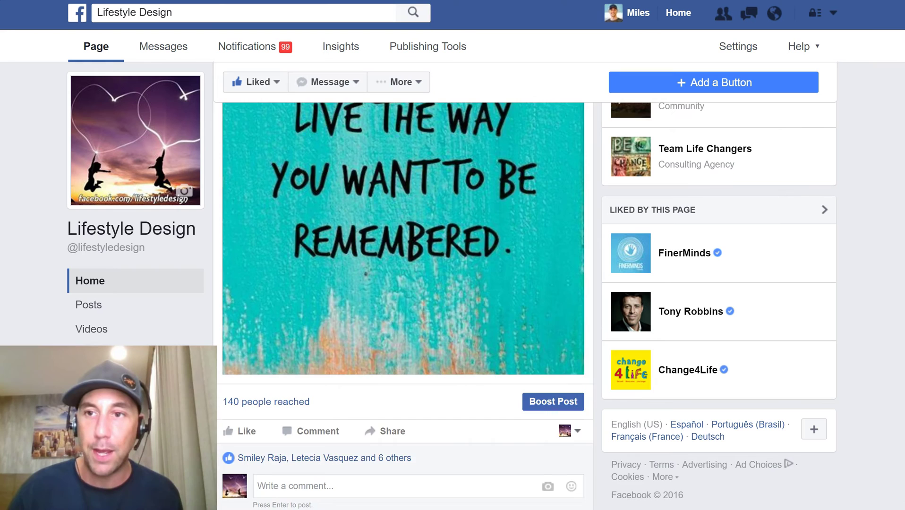
pyautogui.scroll(10, 510, 309)
pyautogui.scroll(-5, 509, 309)
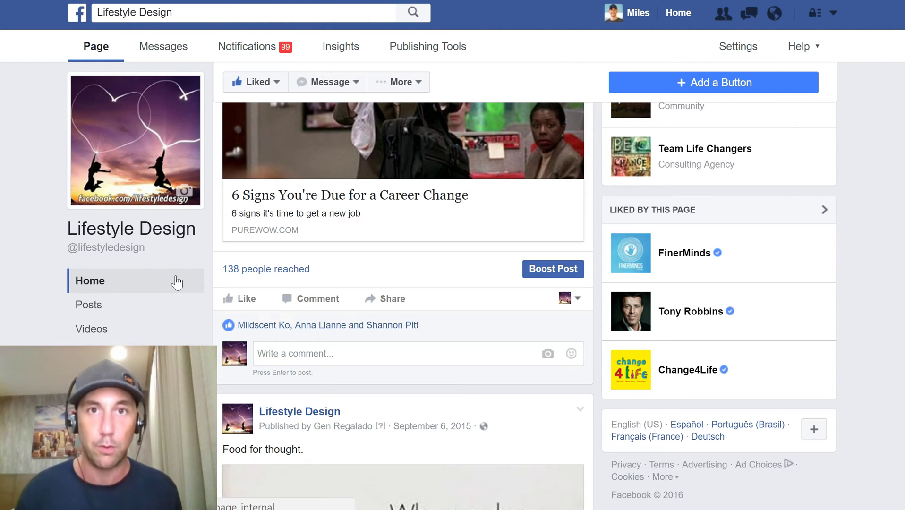
# Check the page's messaging options, return to the News Feed, and go to Ads Manager
pyautogui.click(328, 84)
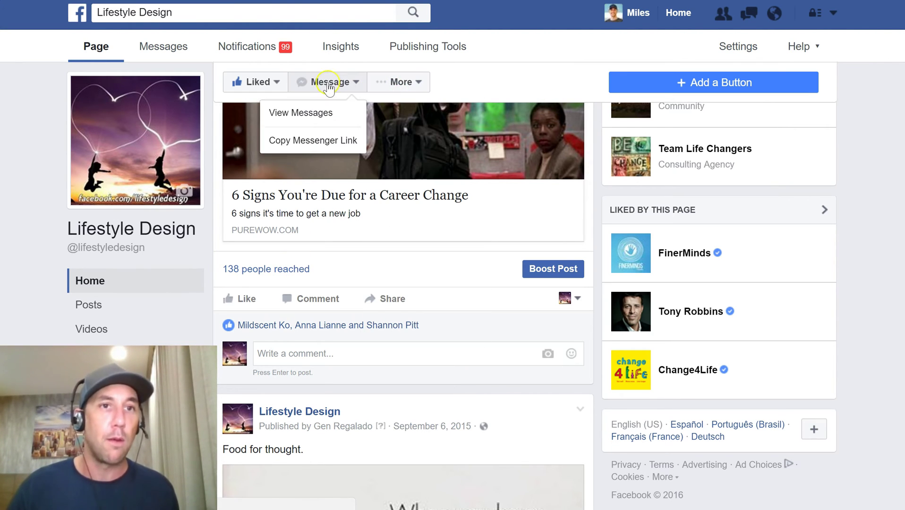
pyautogui.click(328, 85)
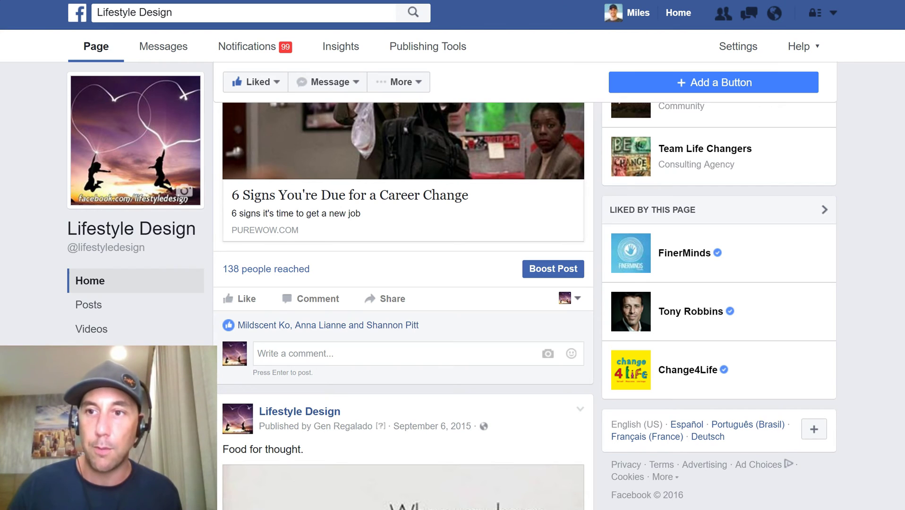
pyautogui.scroll(15, 520, 283)
pyautogui.click(116, 49)
pyautogui.click(80, 15)
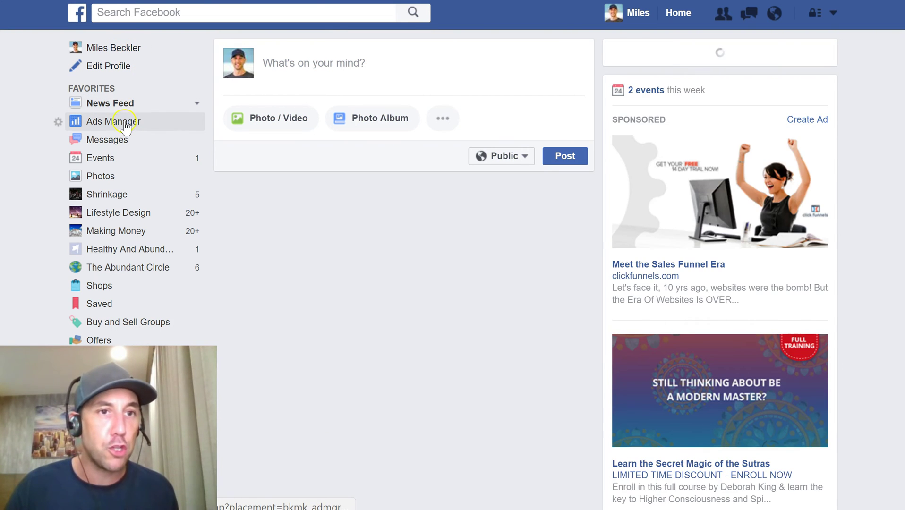
pyautogui.click(114, 120)
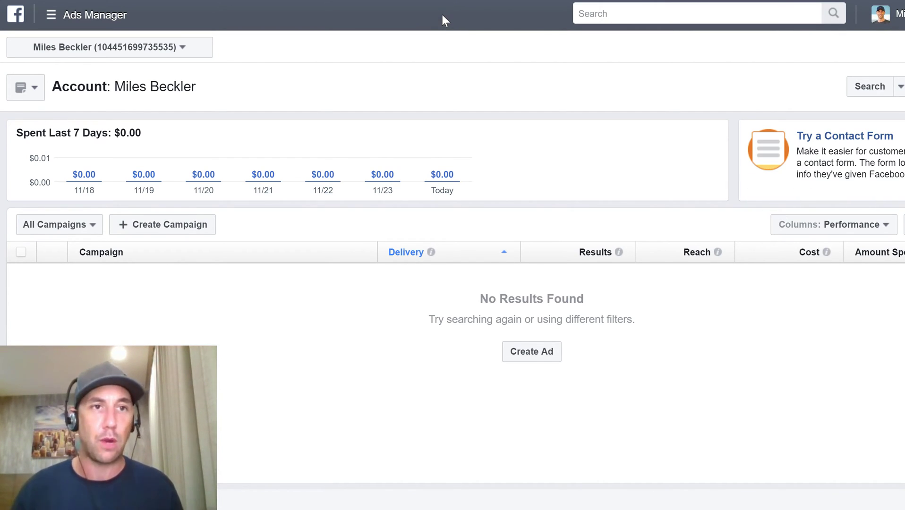
# Start a new campaign to reach the Awareness, Consideration and Conversion objective list
pyautogui.click(183, 48)
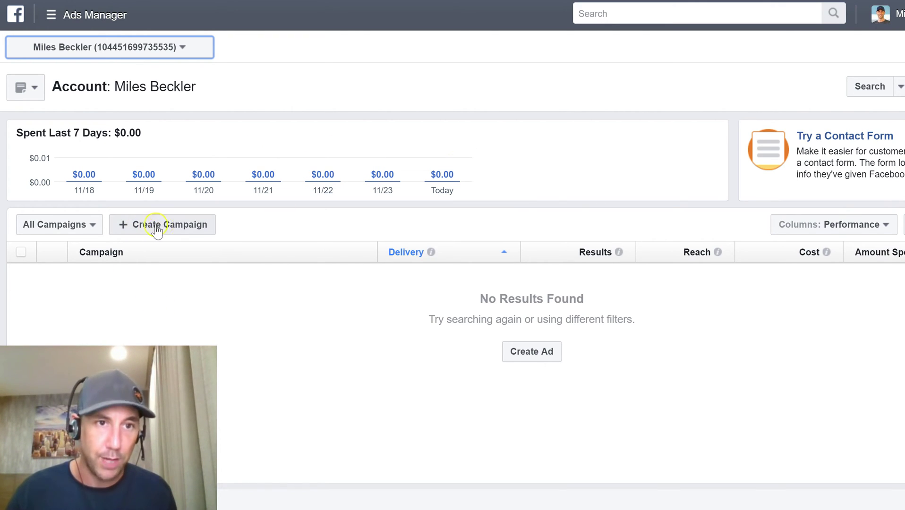
pyautogui.click(174, 226)
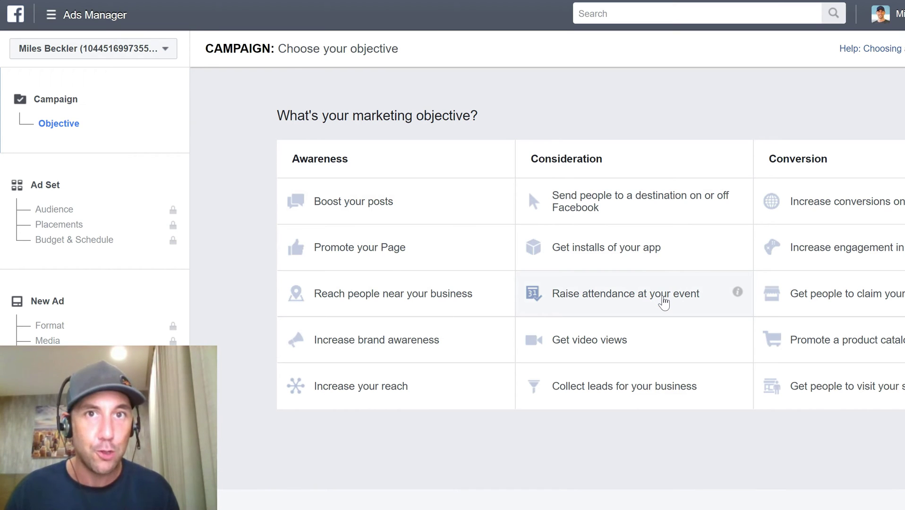
pyautogui.click(645, 310)
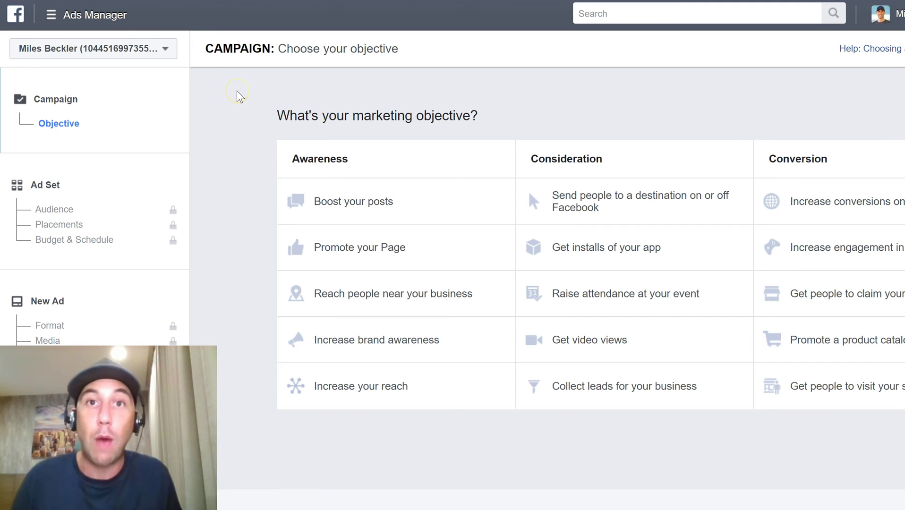
# Switch to Power Editor through the Ads Manager All Tools menu, showing an empty Campaigns list
pyautogui.click(58, 17)
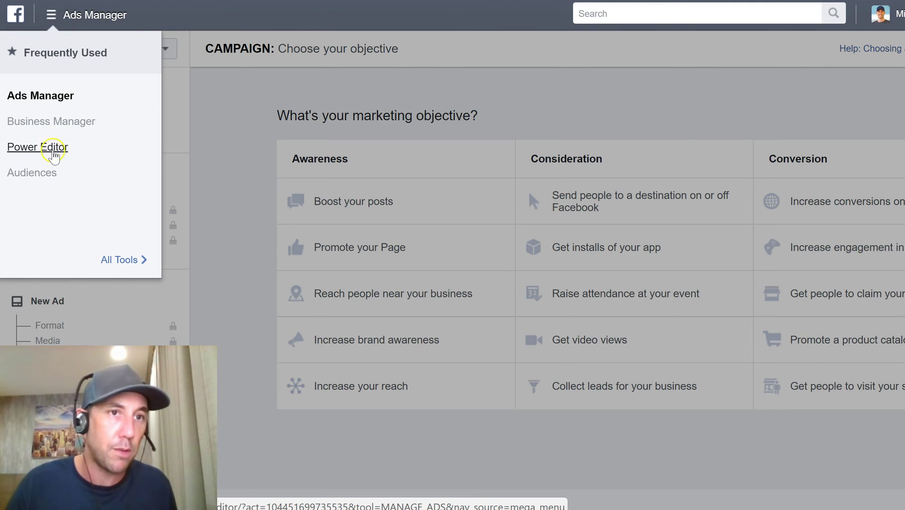
pyautogui.moveTo(108, 260)
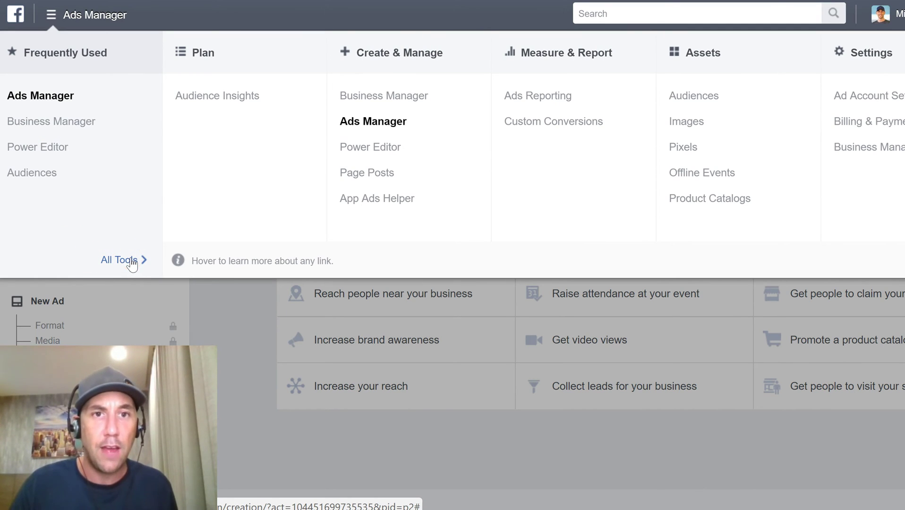
pyautogui.click(379, 149)
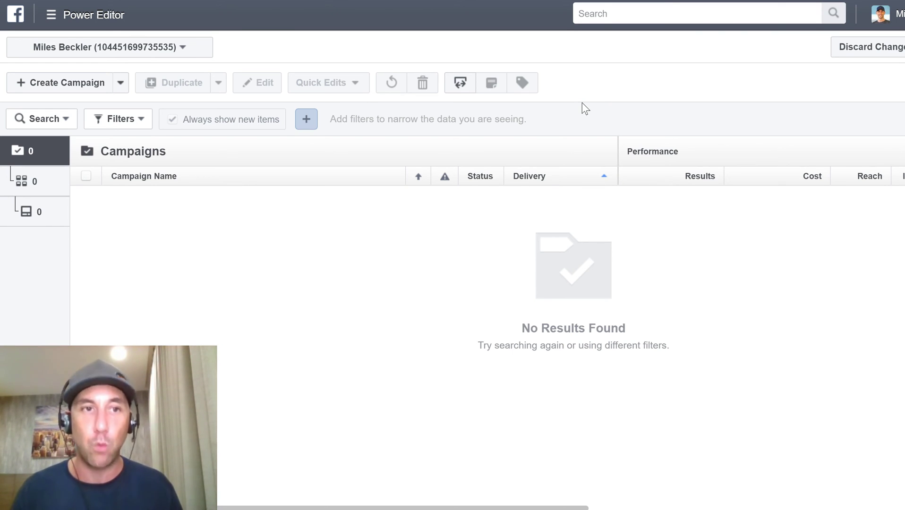
pyautogui.click(633, 15)
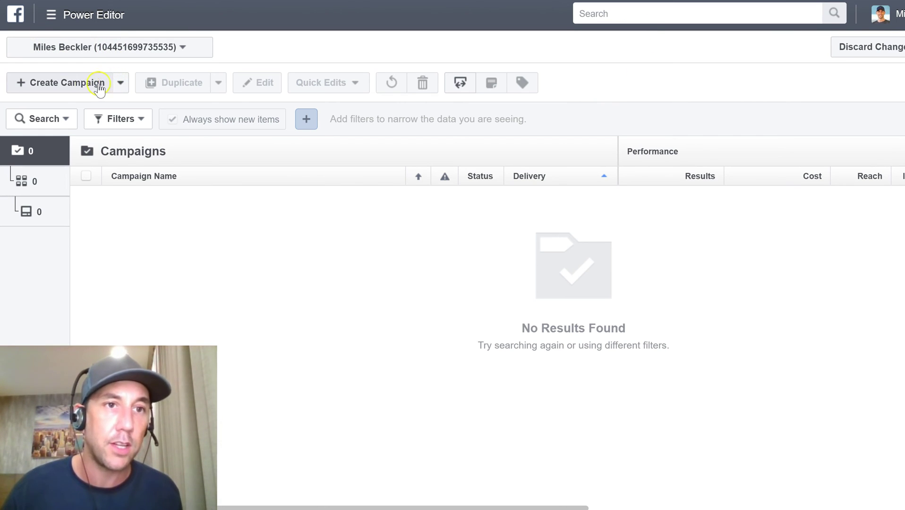
pyautogui.click(118, 85)
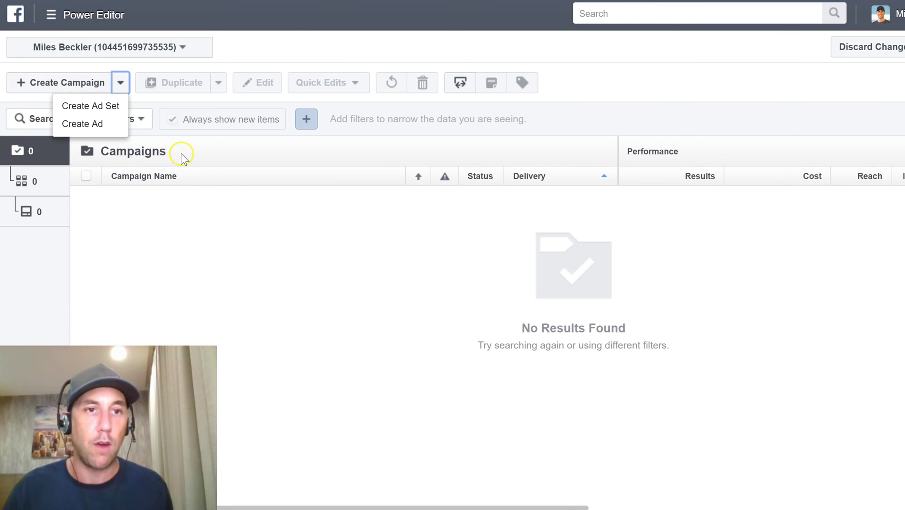
pyautogui.click(121, 83)
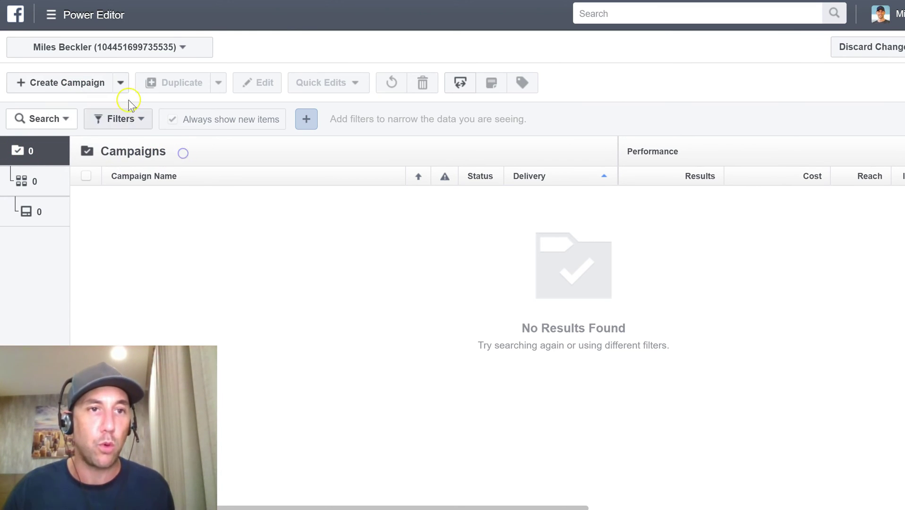
pyautogui.click(30, 180)
pyautogui.click(29, 209)
pyautogui.click(37, 151)
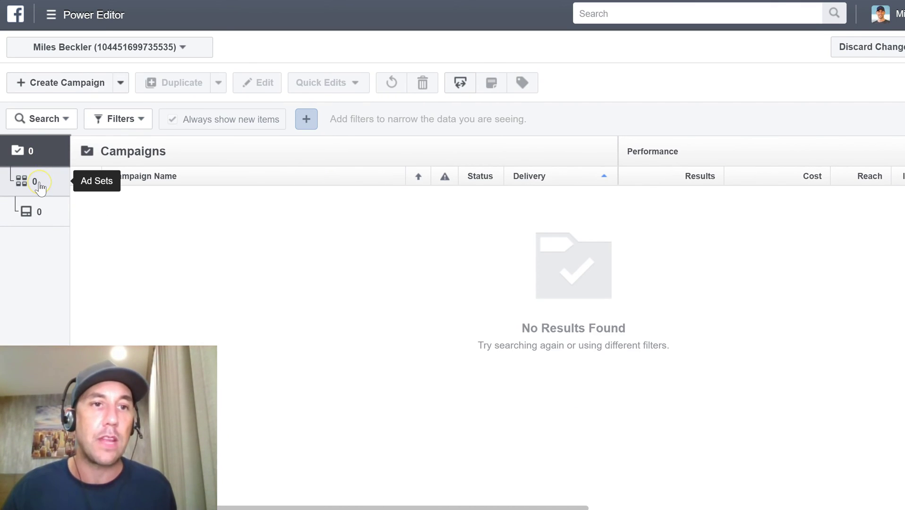
pyautogui.click(45, 211)
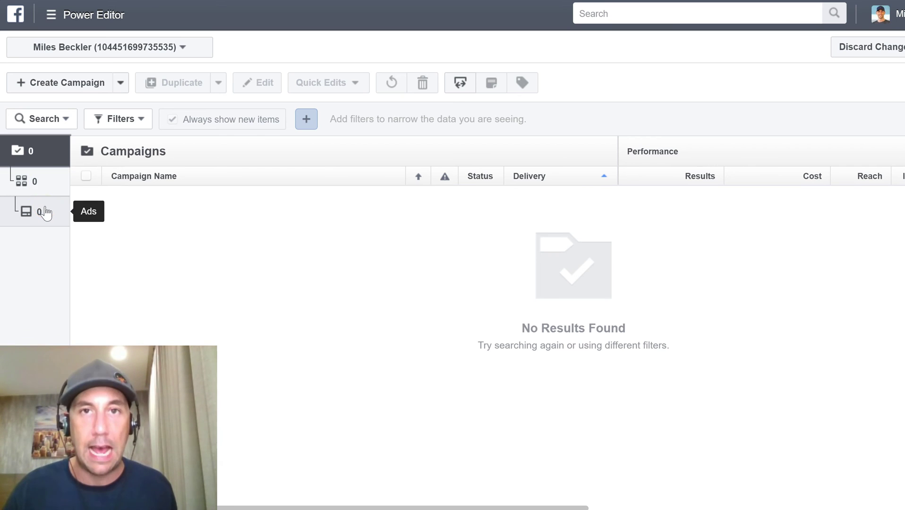
pyautogui.click(46, 152)
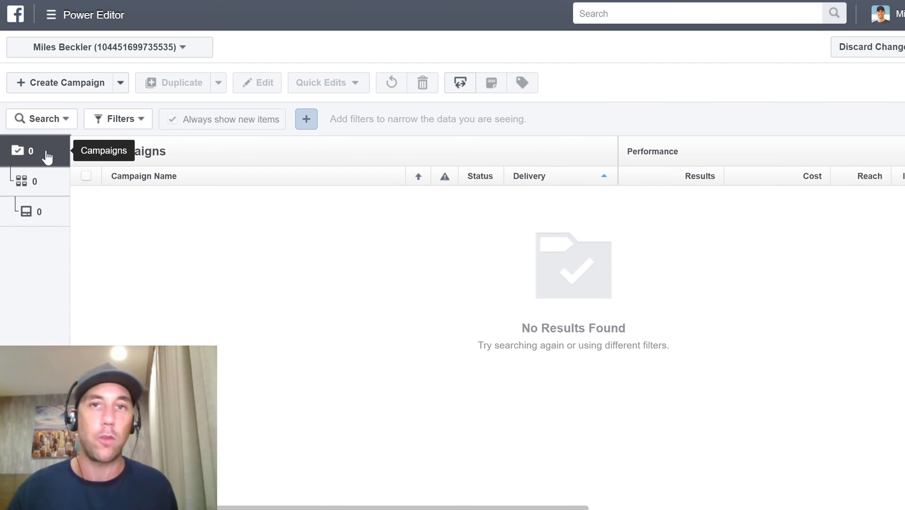
pyautogui.click(45, 181)
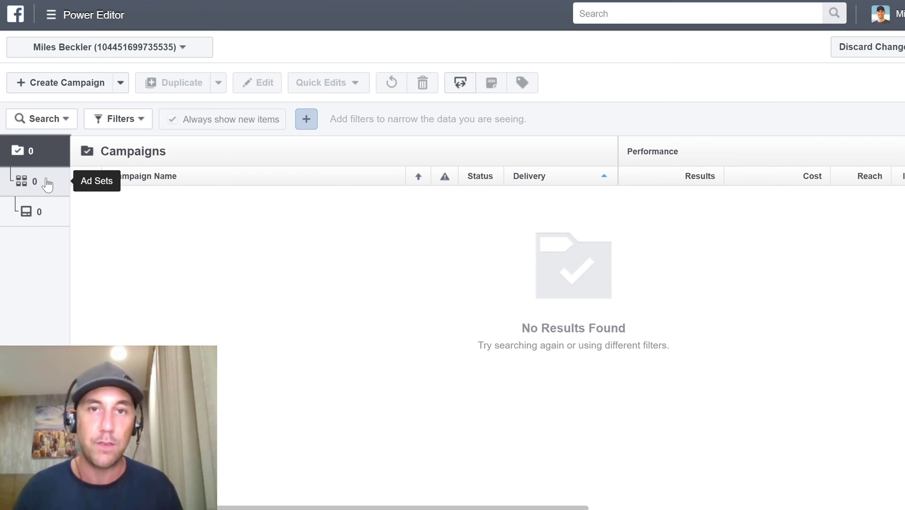
pyautogui.click(47, 210)
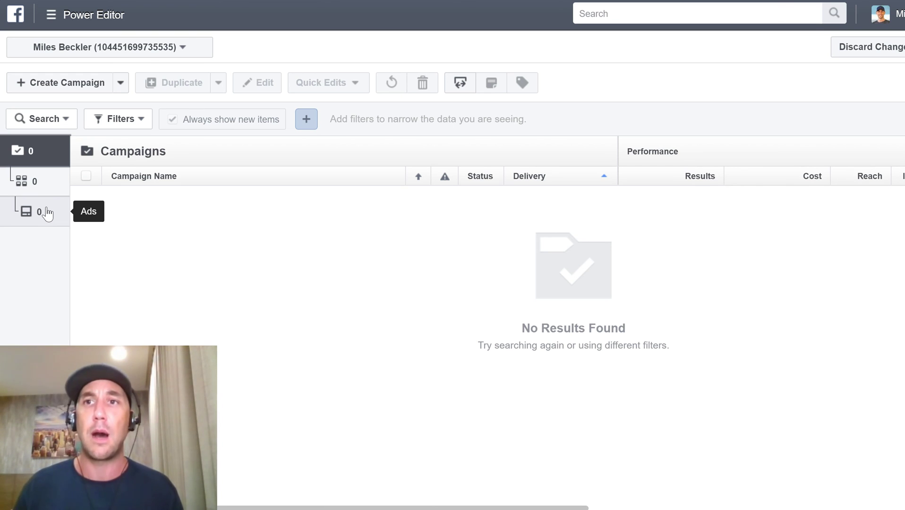
pyautogui.click(109, 16)
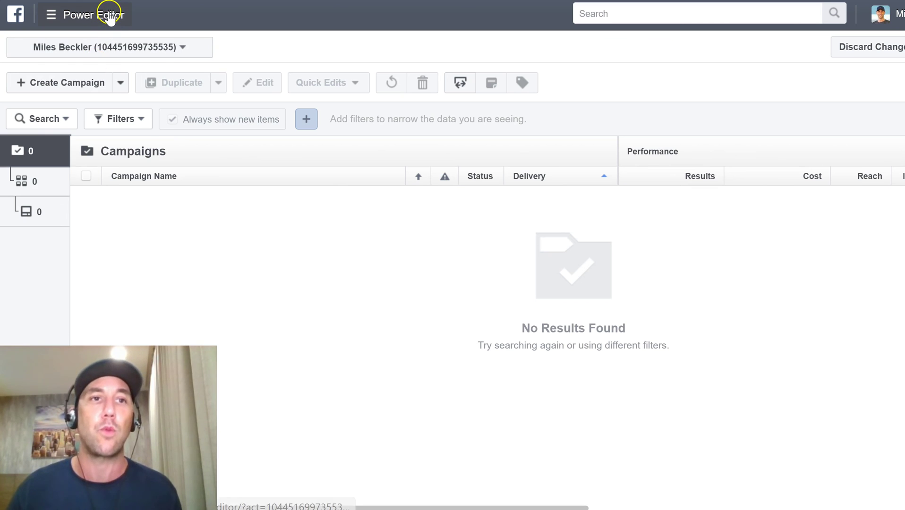